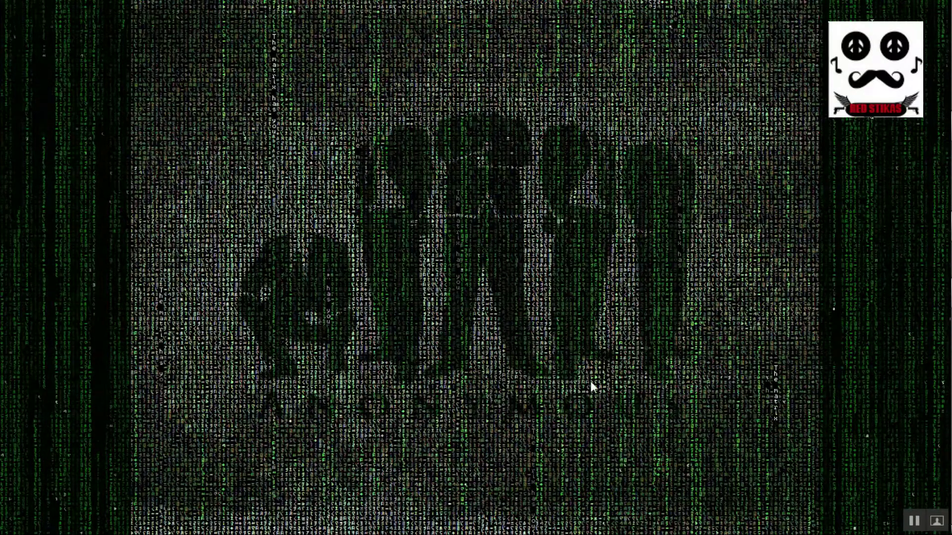
Switch to Firefox and search Google for "virtualbox"
click(919, 294)
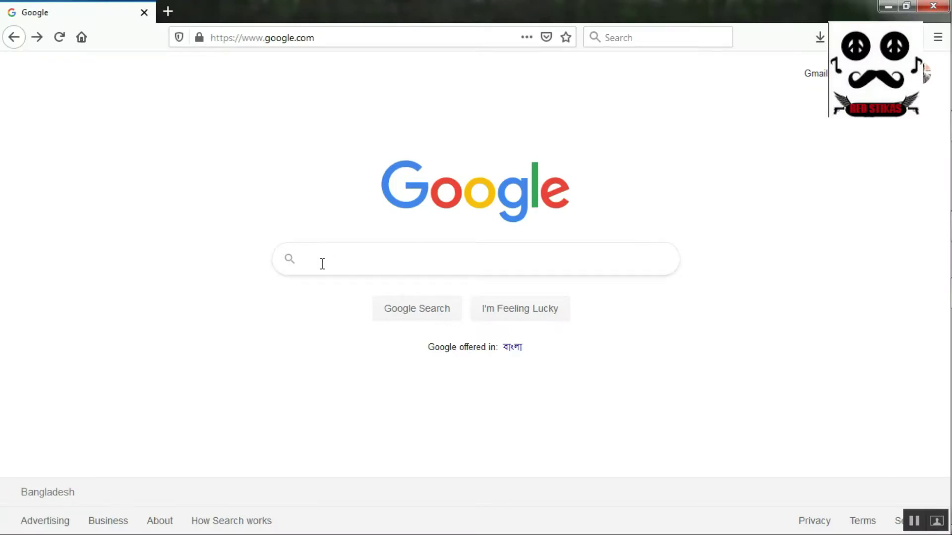
click(322, 263)
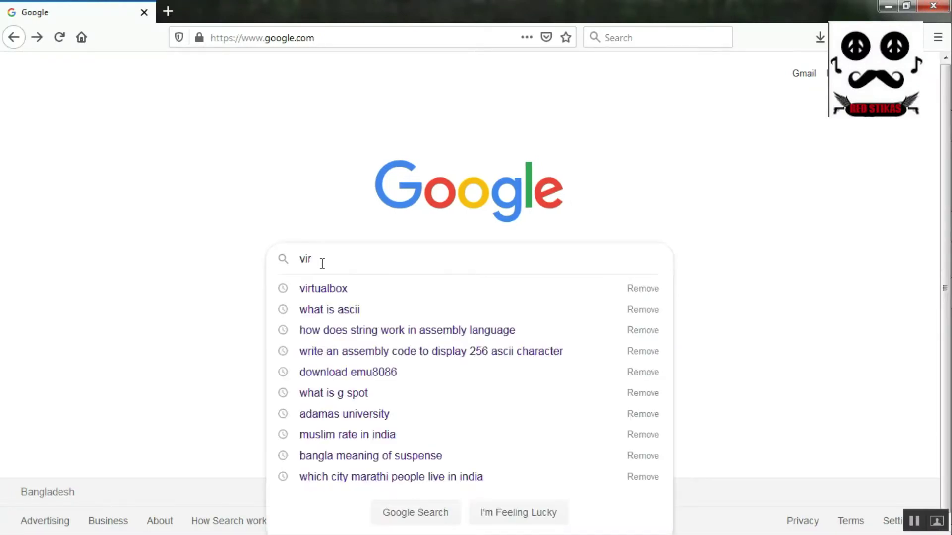
text(virtual)
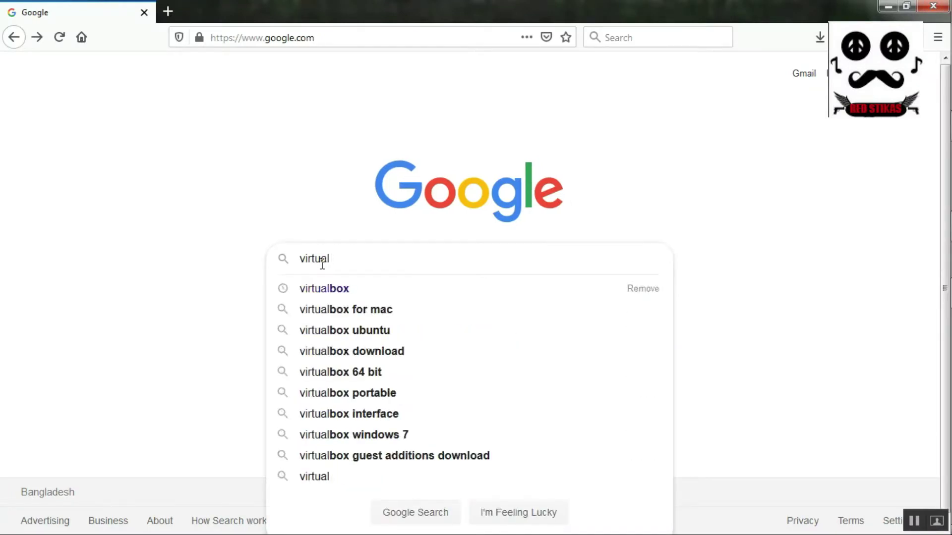
key(BackSpace)
click(332, 294)
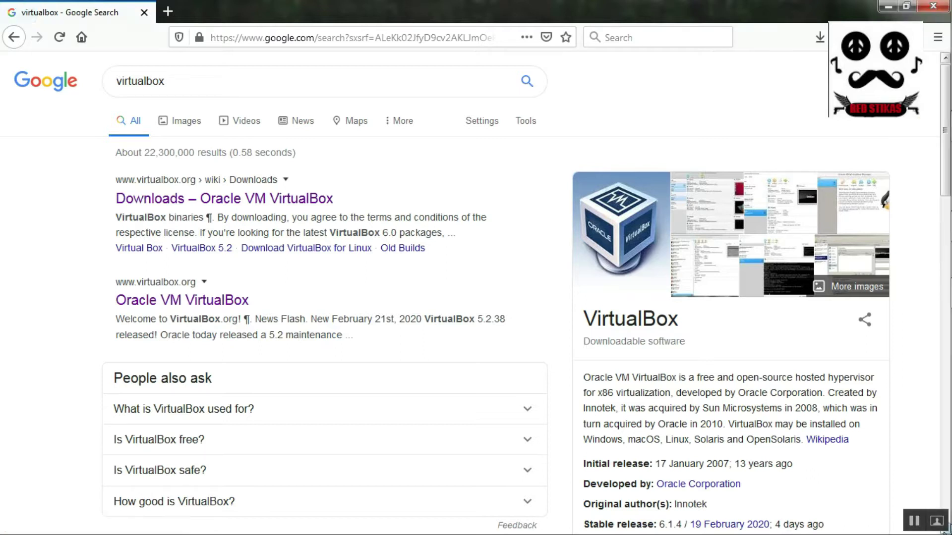
Open the Oracle VM VirtualBox home page from the search results and go to its Downloads page
scroll(622, 381, down, 3)
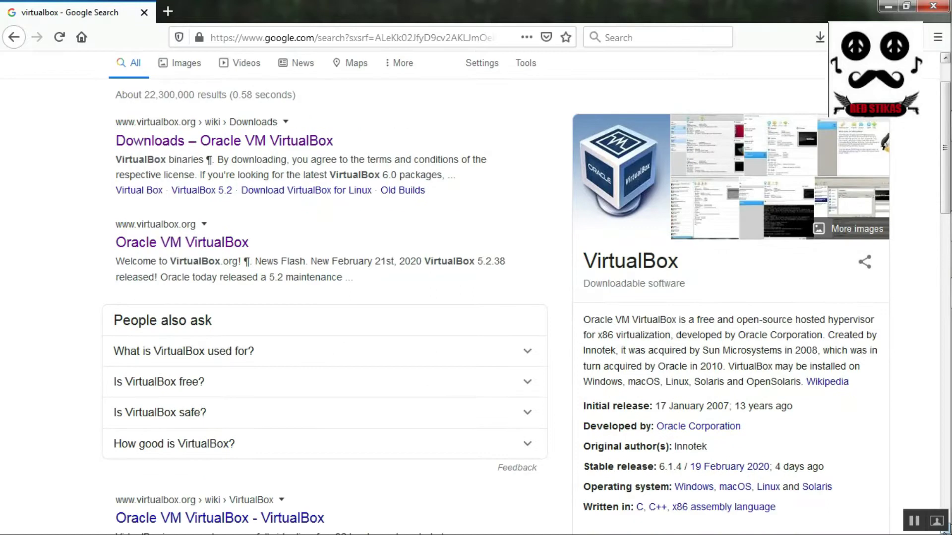
click(193, 215)
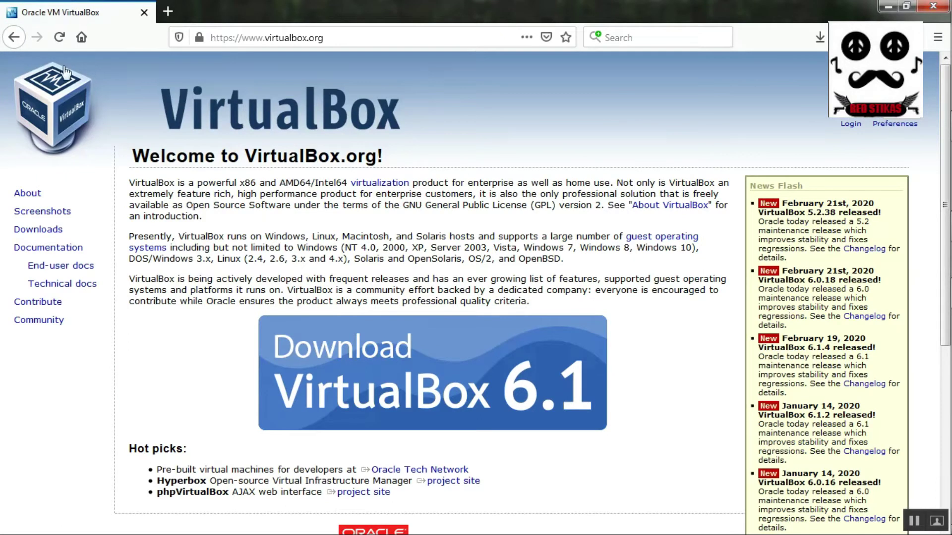
double_click(49, 231)
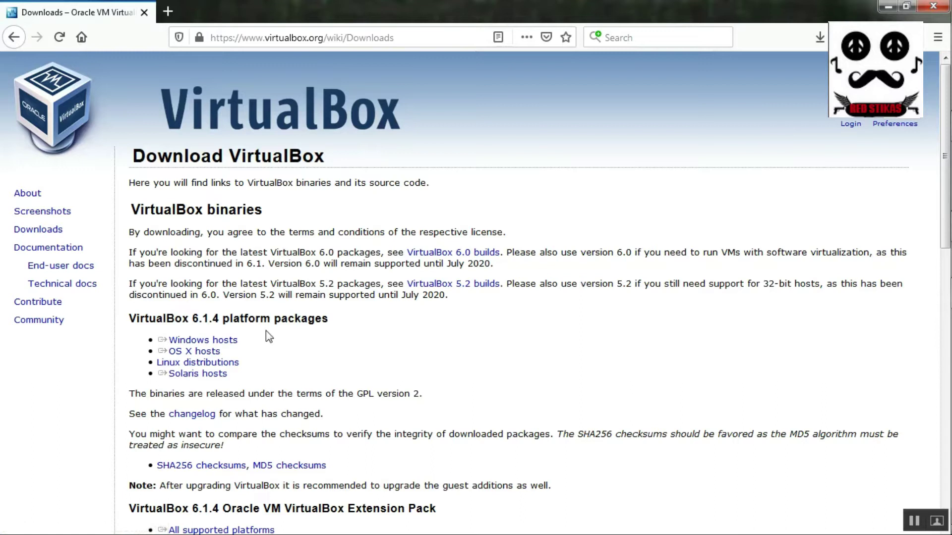
Review the operating systems offered in the VirtualBox 6.1.4 platform packages list
double_click(201, 351)
click(252, 344)
double_click(200, 352)
double_click(201, 361)
click(233, 362)
double_click(201, 363)
click(238, 380)
Request the VirtualBox 6.1.4 installer for Windows hosts and cancel the save prompt
double_click(198, 341)
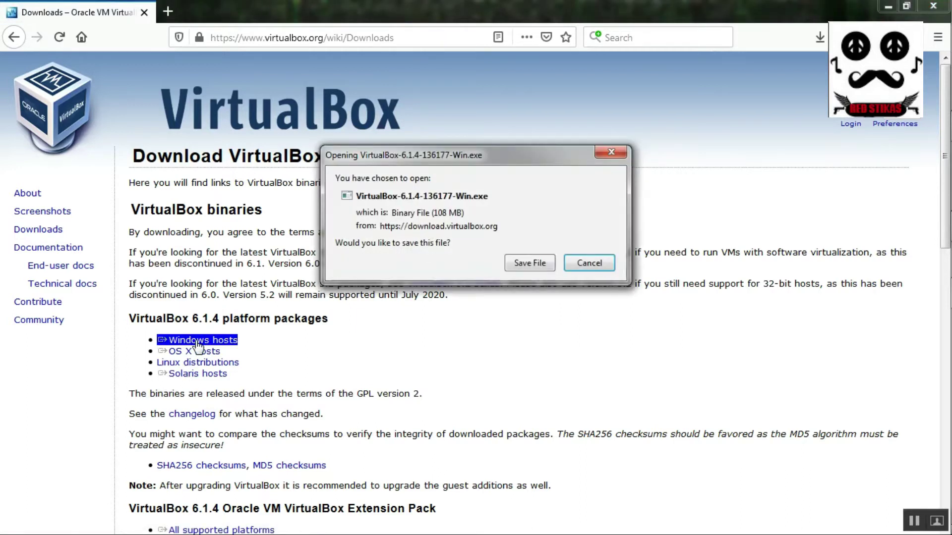
click(385, 281)
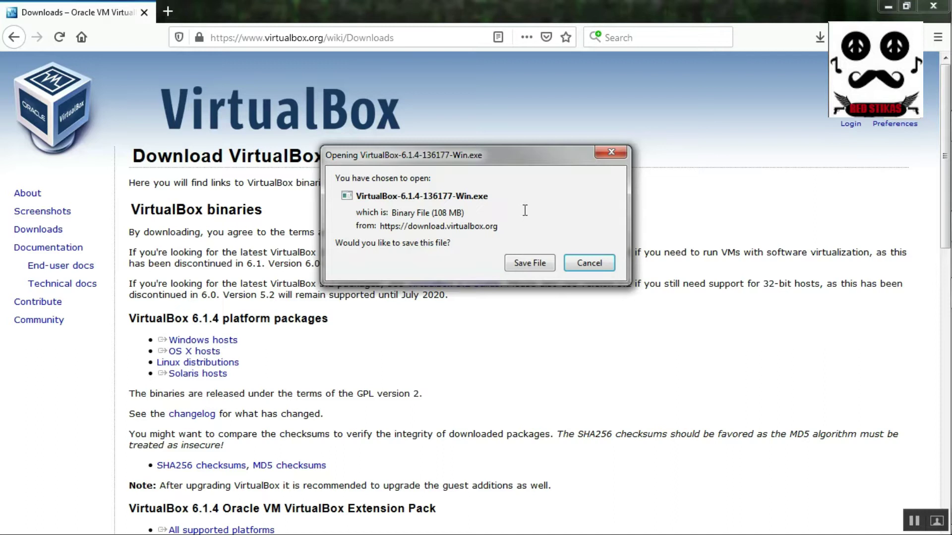
click(581, 265)
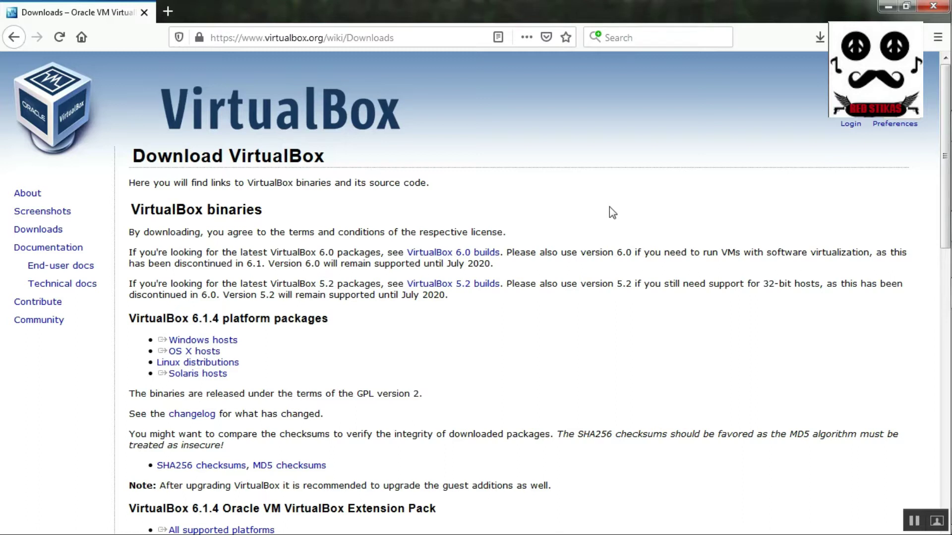
Switch to Windows Explorer and run VirtualBox-6.1.4-136177-Win.exe from Local Disk (E:), minimizing the browser and folder windows
click(886, 6)
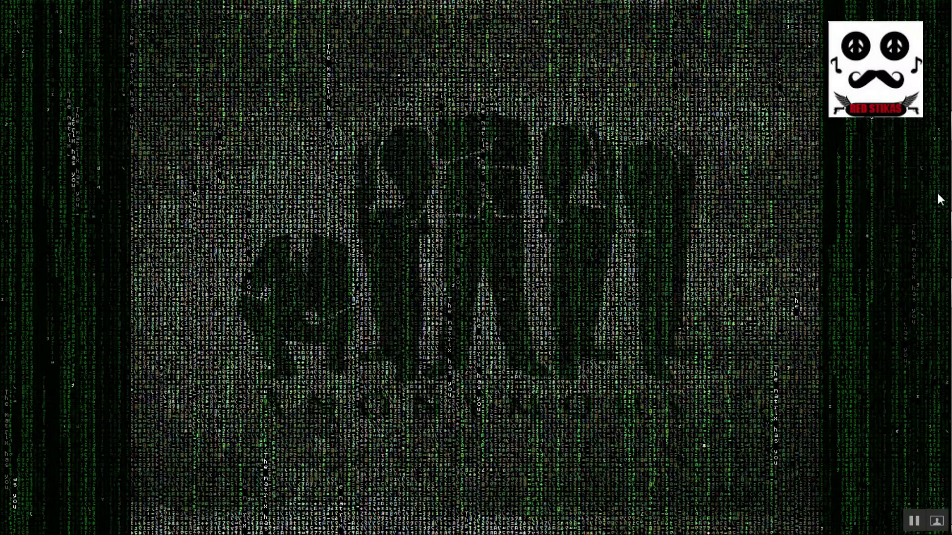
mouse_move(948, 198)
click(941, 127)
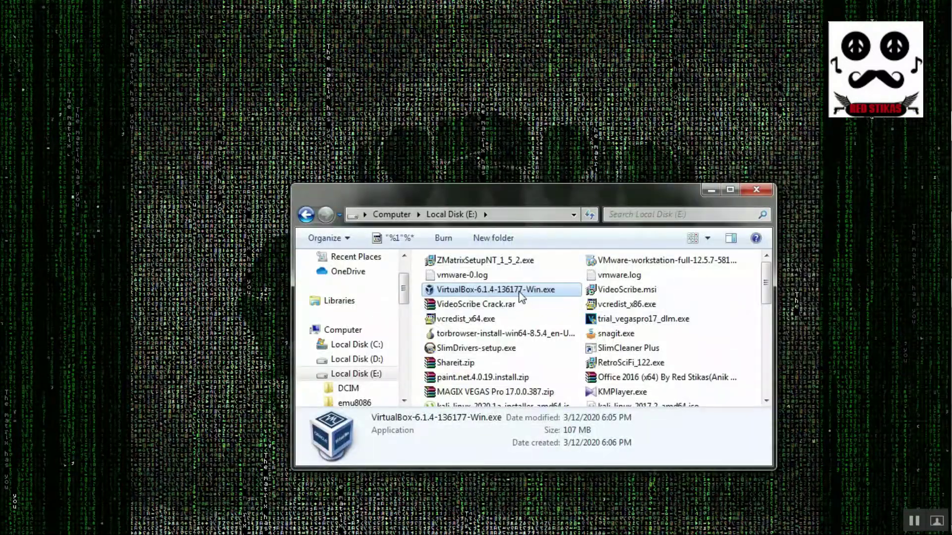
double_click(520, 293)
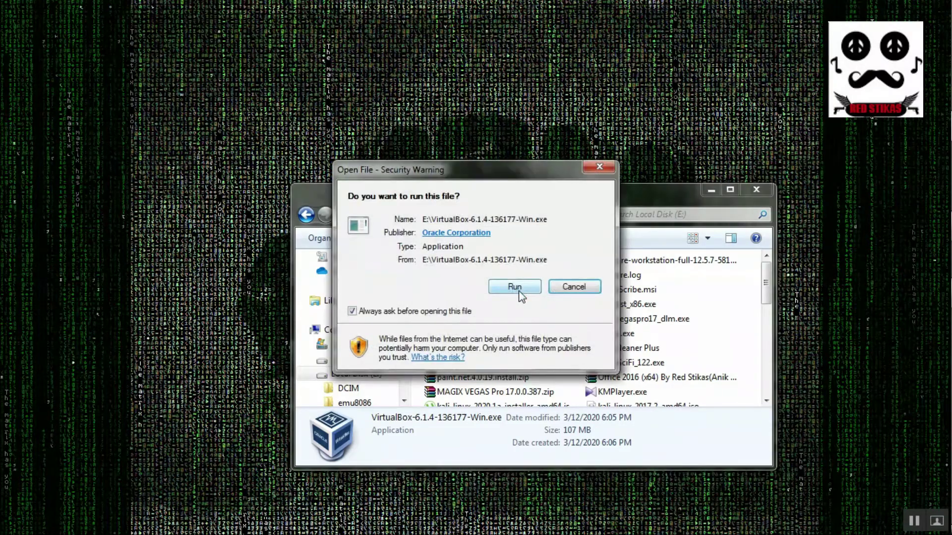
click(508, 292)
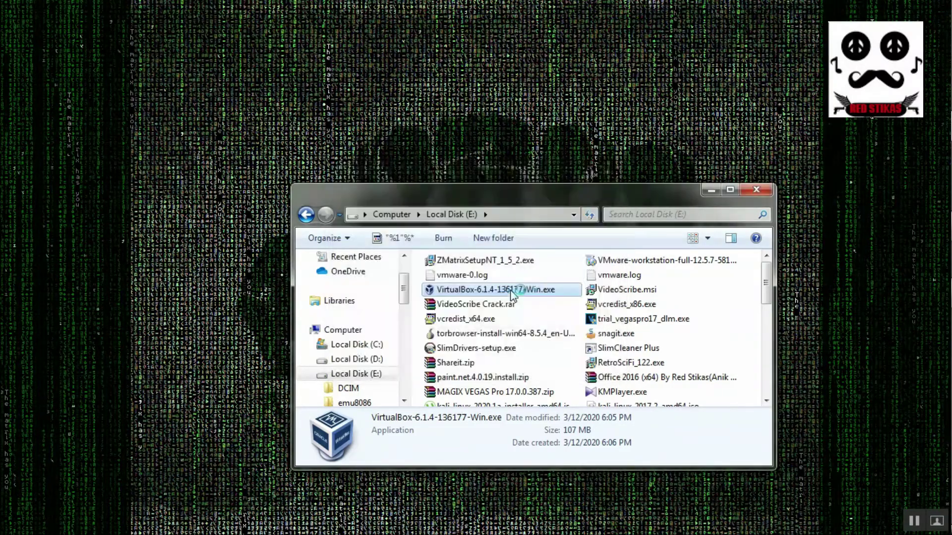
click(711, 190)
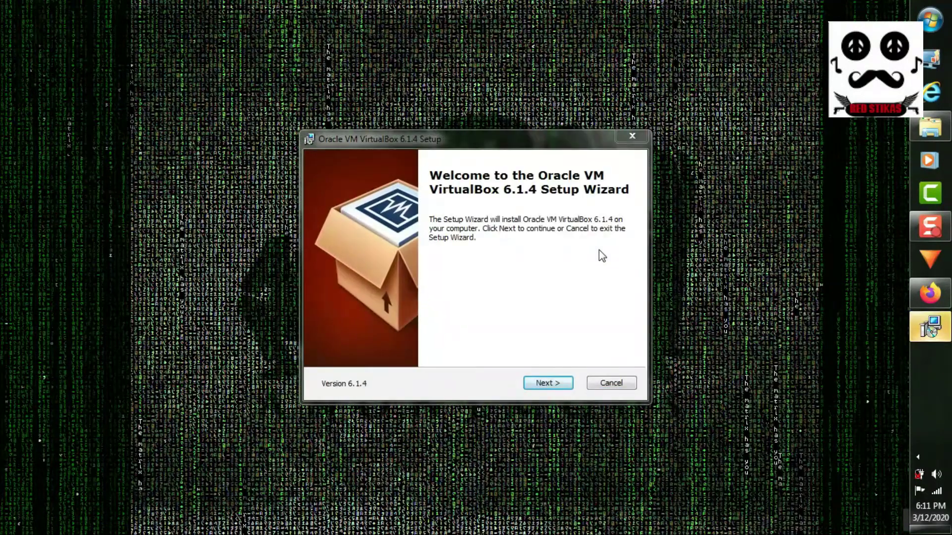
Proceed to the custom setup and change the VirtualBox installation location to E:\New folder\
click(544, 381)
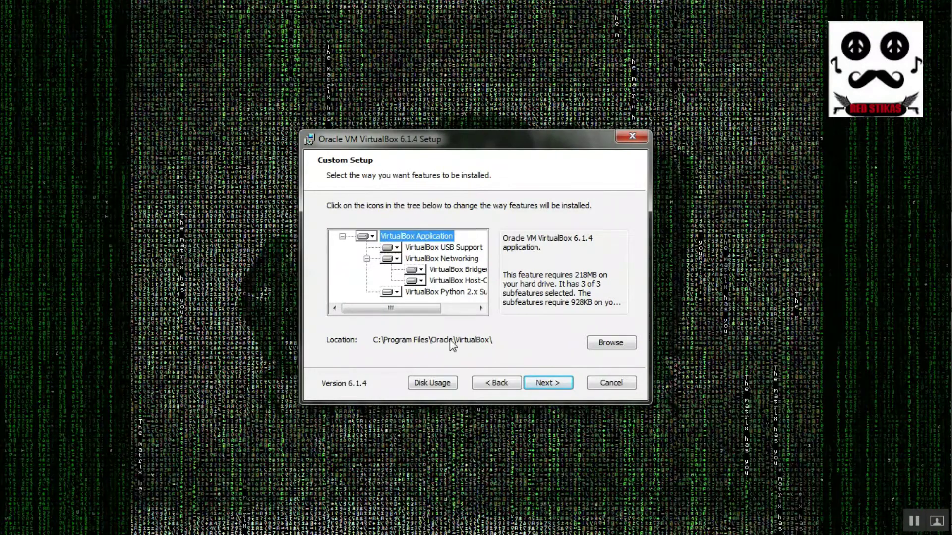
click(615, 347)
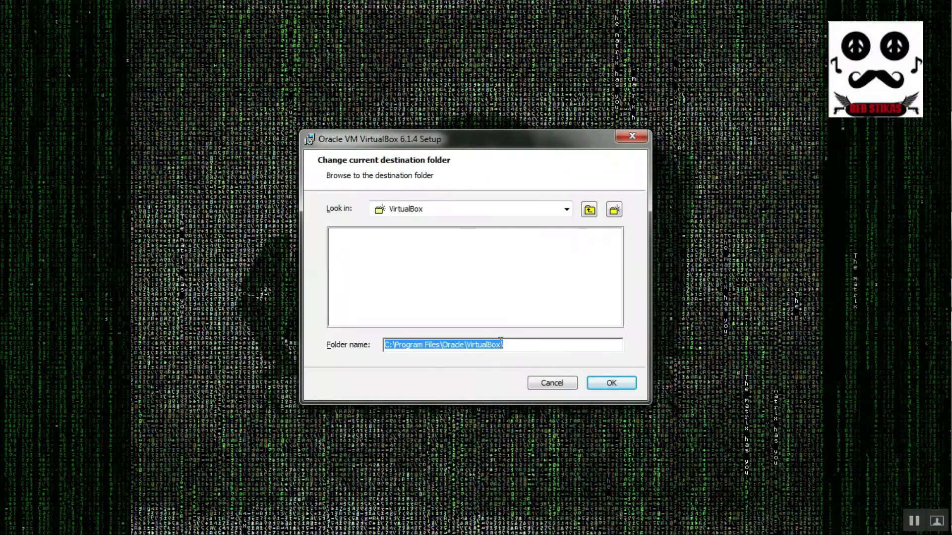
click(390, 345)
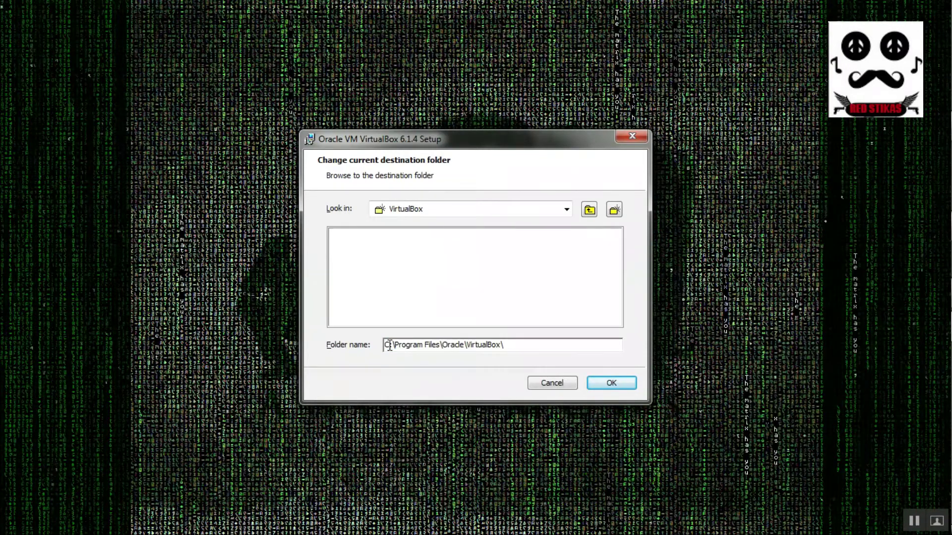
click(567, 210)
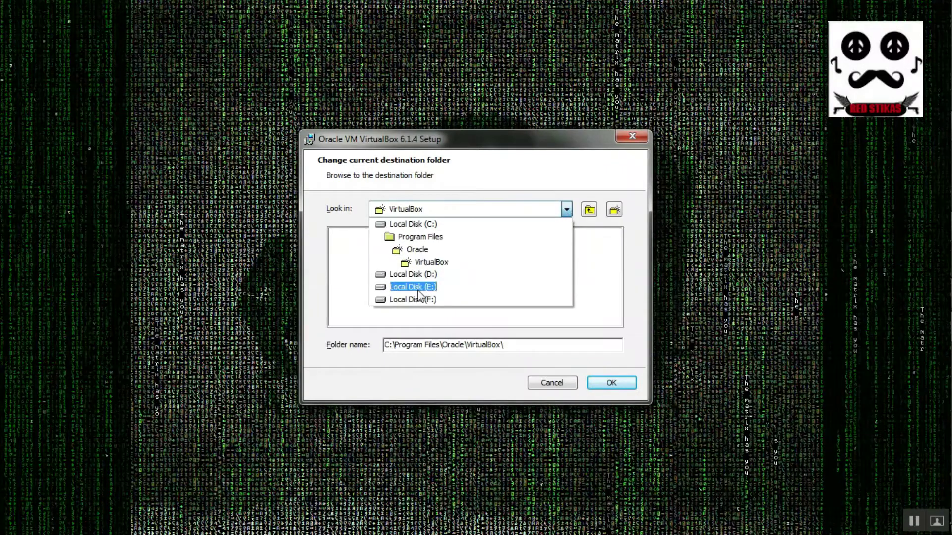
click(417, 289)
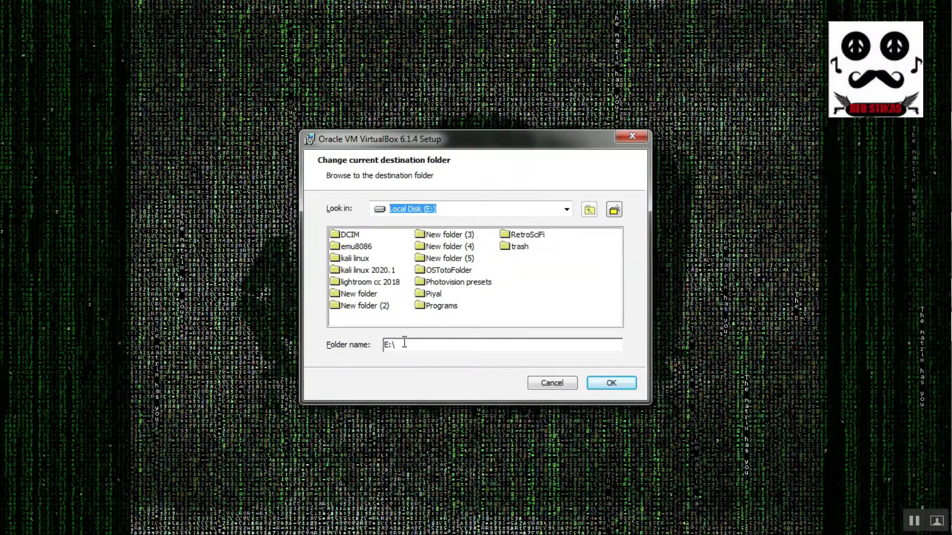
click(373, 295)
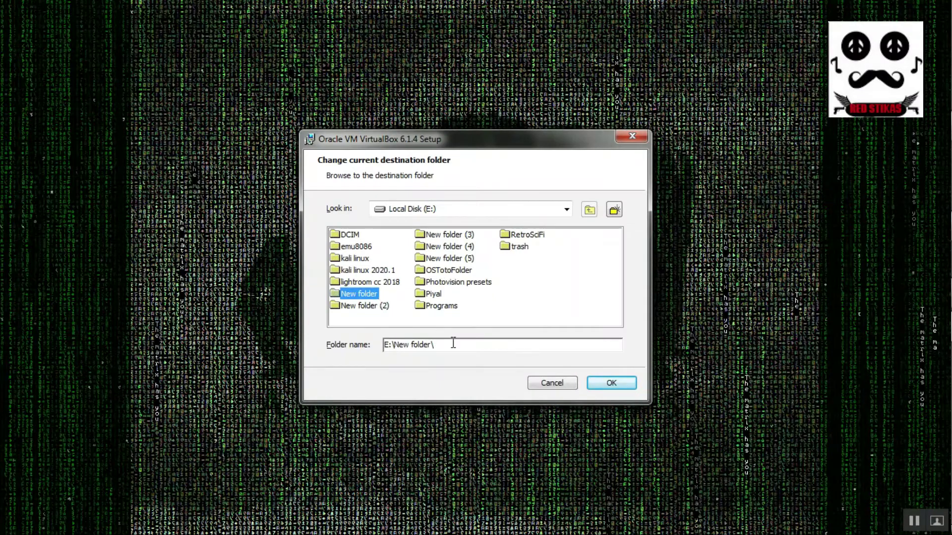
click(434, 345)
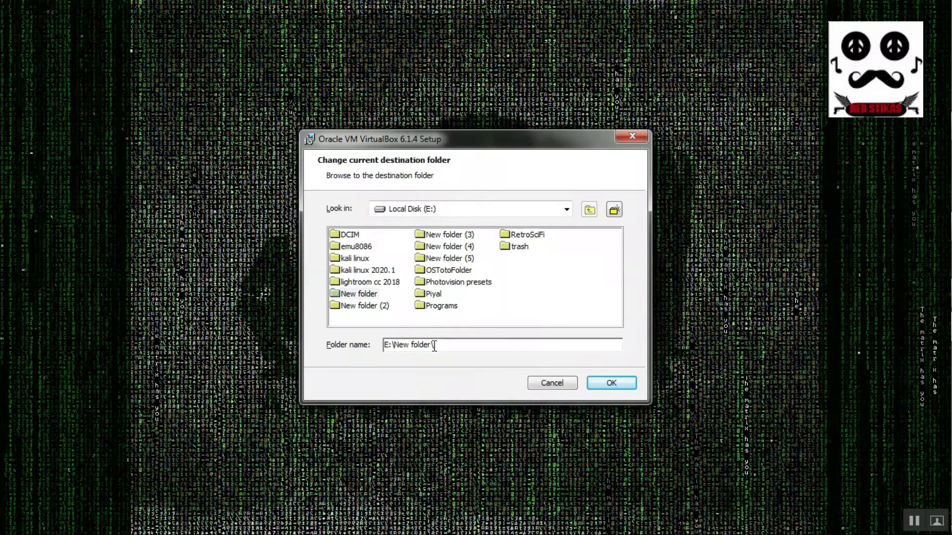
click(598, 384)
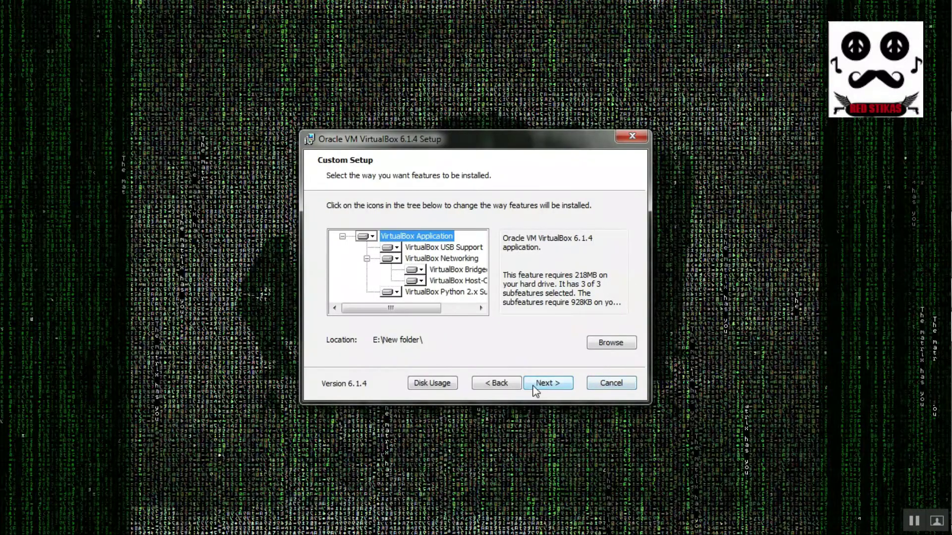
Keep all shortcut and file association options, accept the network interfaces warning, and start the installation
click(545, 387)
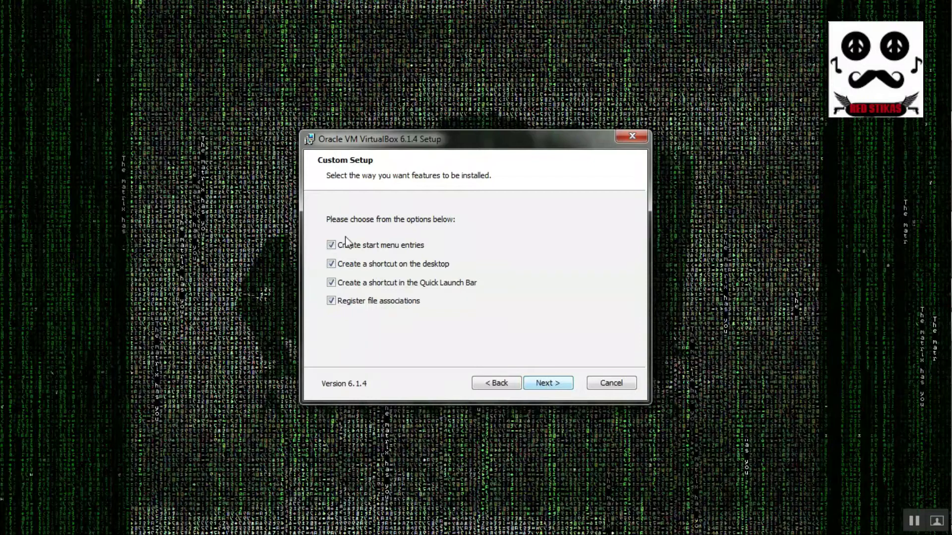
click(540, 387)
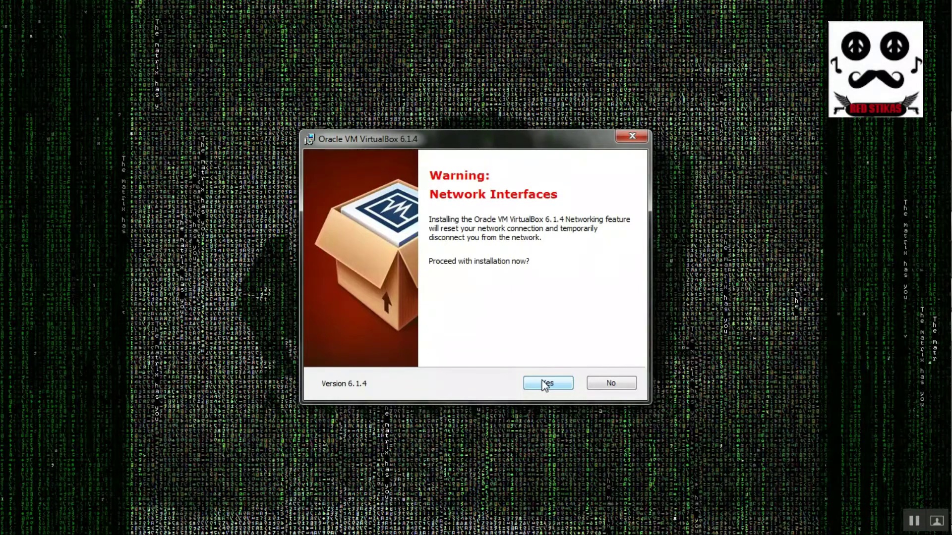
click(544, 385)
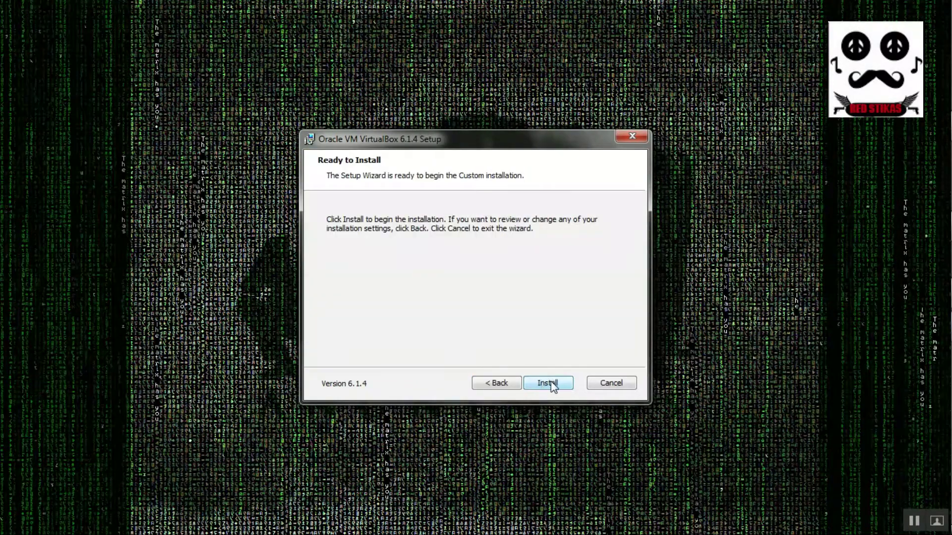
click(544, 382)
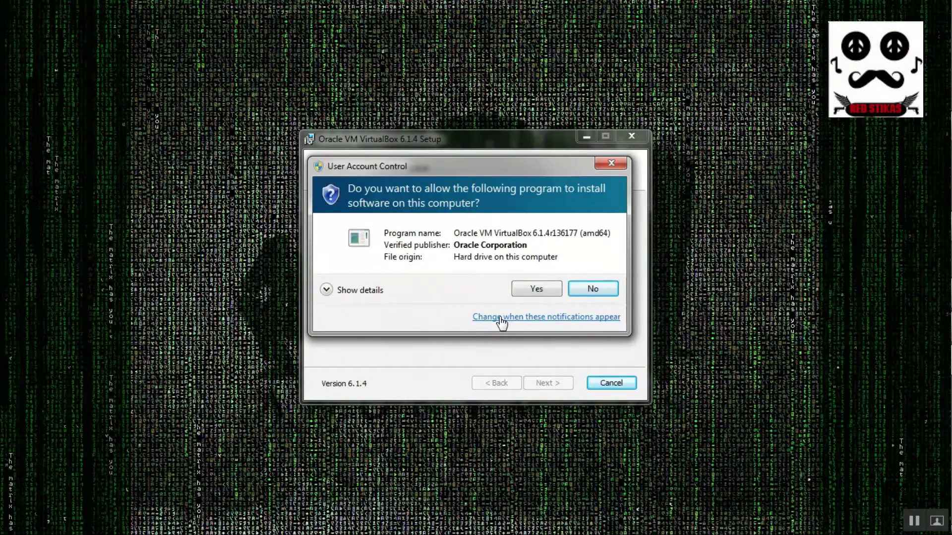
Allow the installer and Oracle device software to install, and finish setup with VirtualBox set to start
click(530, 290)
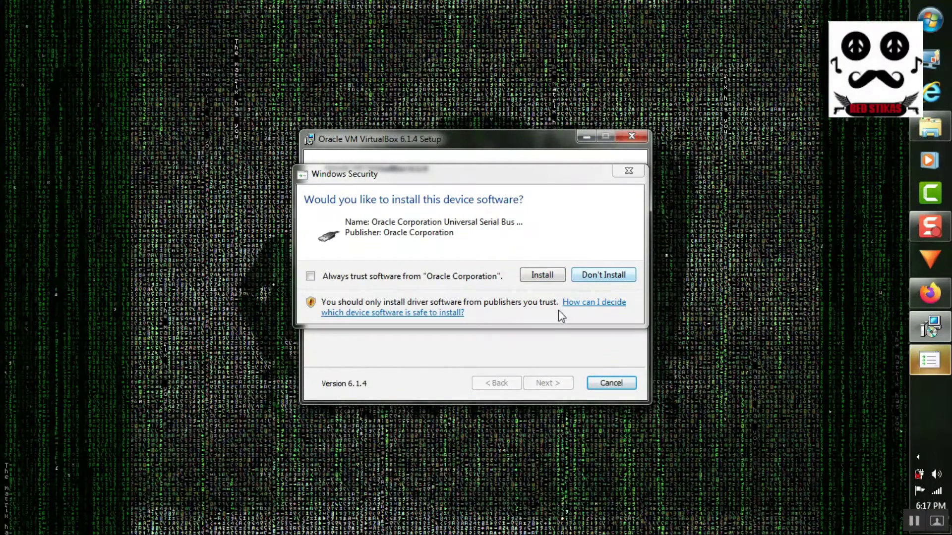
click(531, 275)
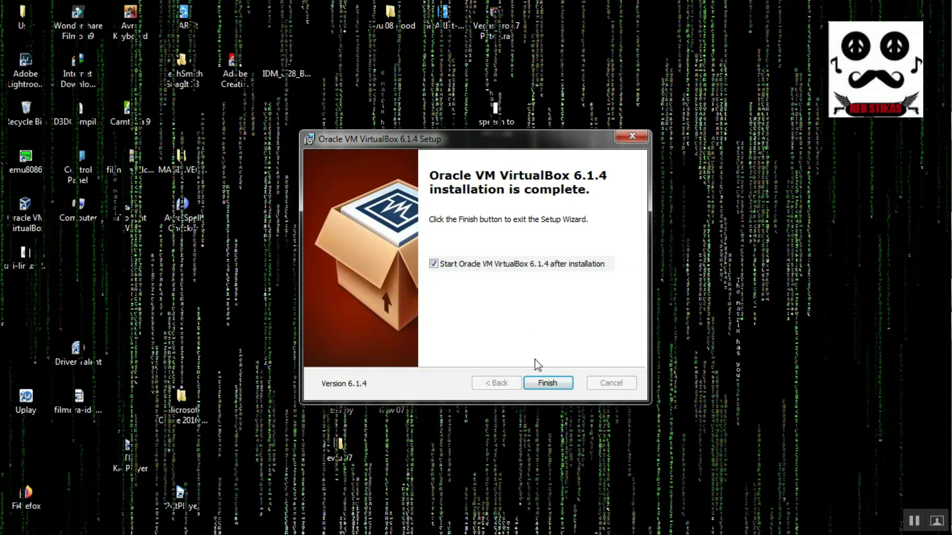
click(547, 384)
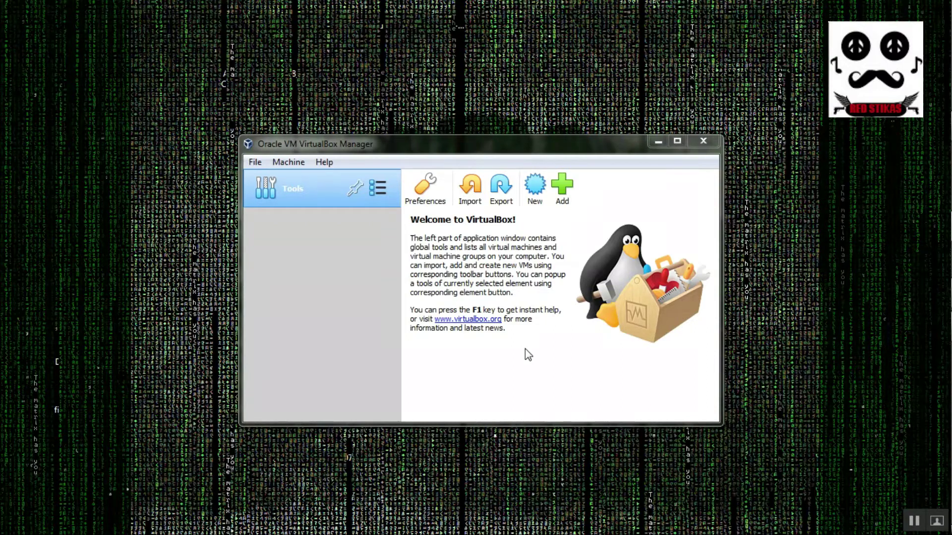
Open the setup form for a new virtual machine and dismiss it
click(530, 188)
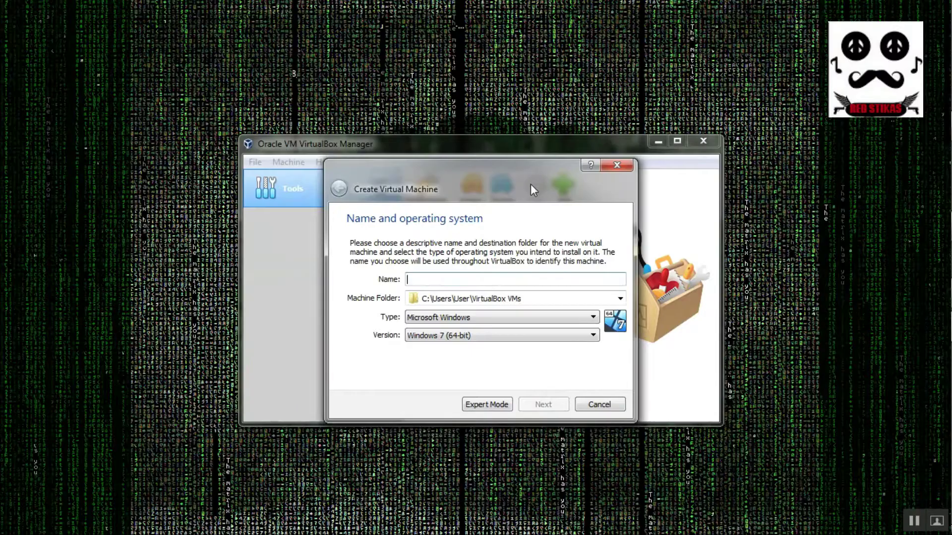
key(Escape)
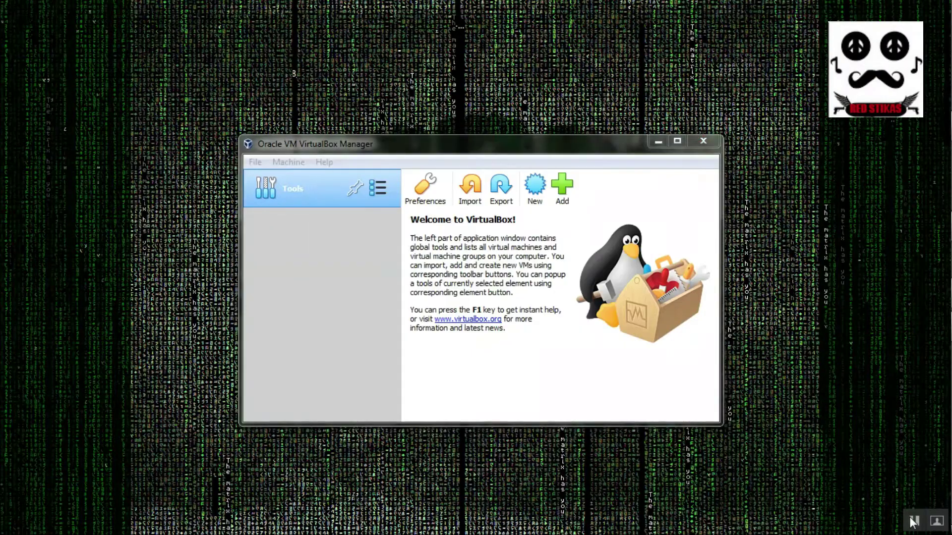